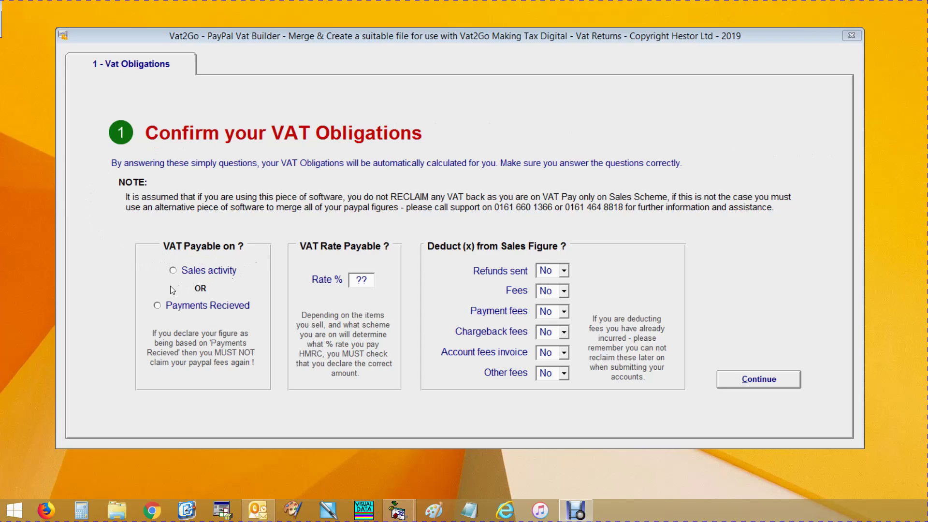
- Base the payable VAT on payments received and set the VAT rate to 10%
{"action": "left_click", "coordinate": [157, 308]}
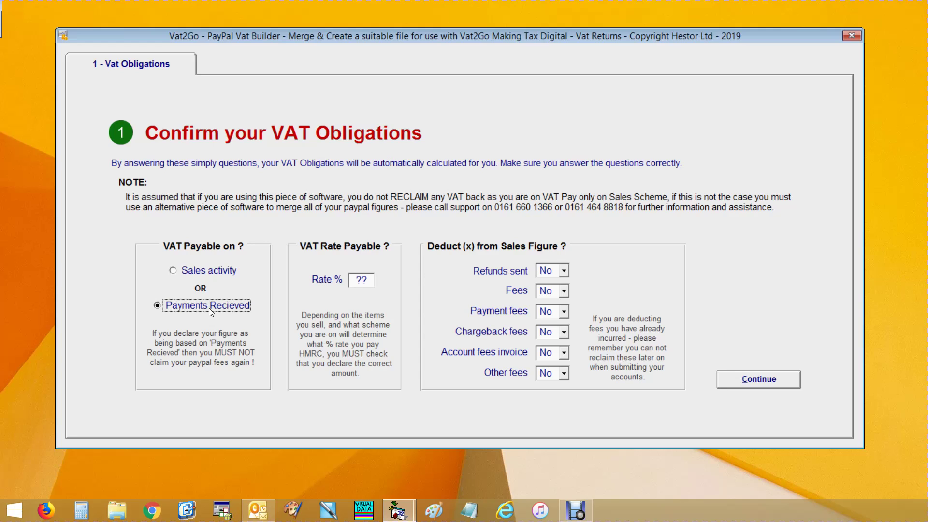
{"action": "left_click", "coordinate": [371, 281]}
{"action": "type", "text": "10"}
{"action": "key", "text": "BackSpace"}
{"action": "key", "text": "BackSpace"}
{"action": "type", "text": "20"}
{"action": "key", "text": "BackSpace"}
{"action": "key", "text": "BackSpace"}
{"action": "type", "text": "10"}
- Set refunds sent to Yes as a deduction from the sales figure and continue to the PayPal data files stage
{"action": "left_click", "coordinate": [564, 271]}
{"action": "left_click", "coordinate": [435, 236]}
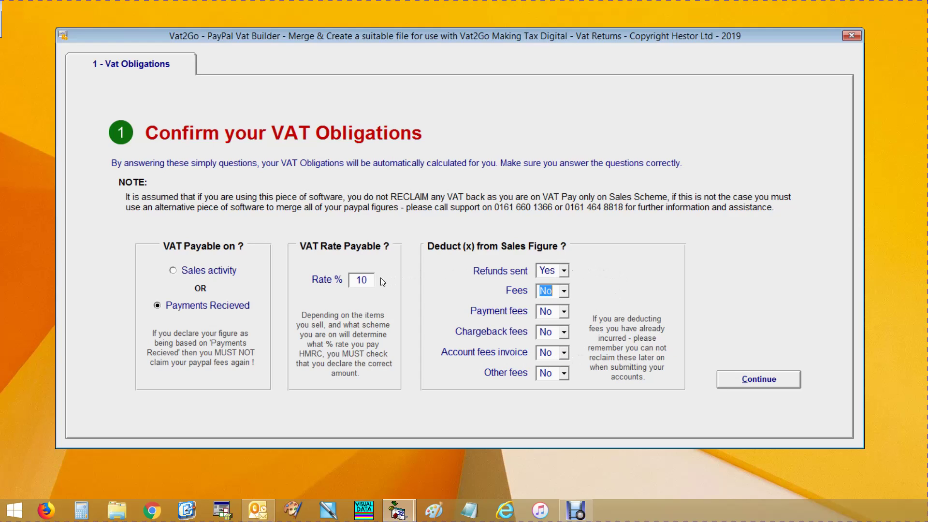
{"action": "double_click", "coordinate": [367, 280]}
{"action": "left_click", "coordinate": [779, 383]}
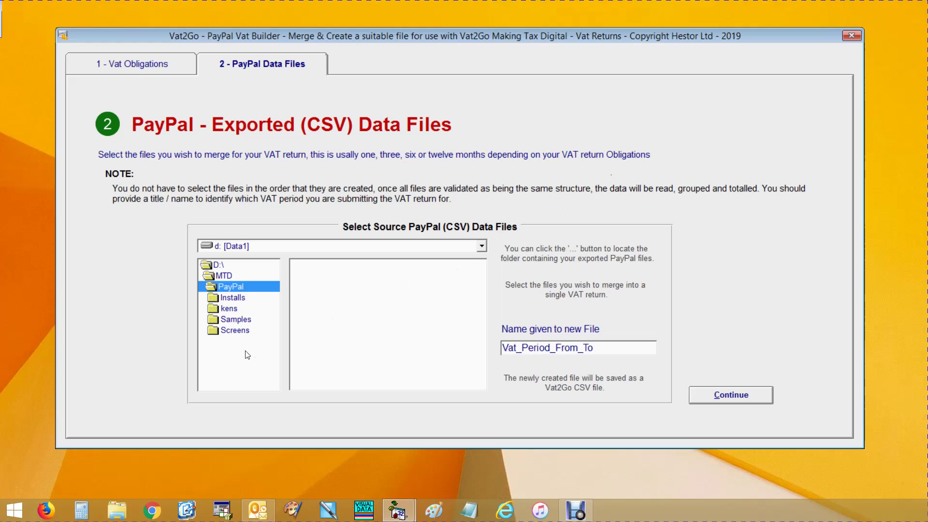
- Open the Samples folder and mark all six January to March 2019 CSV files from both PayPal accounts for import
{"action": "double_click", "coordinate": [230, 321]}
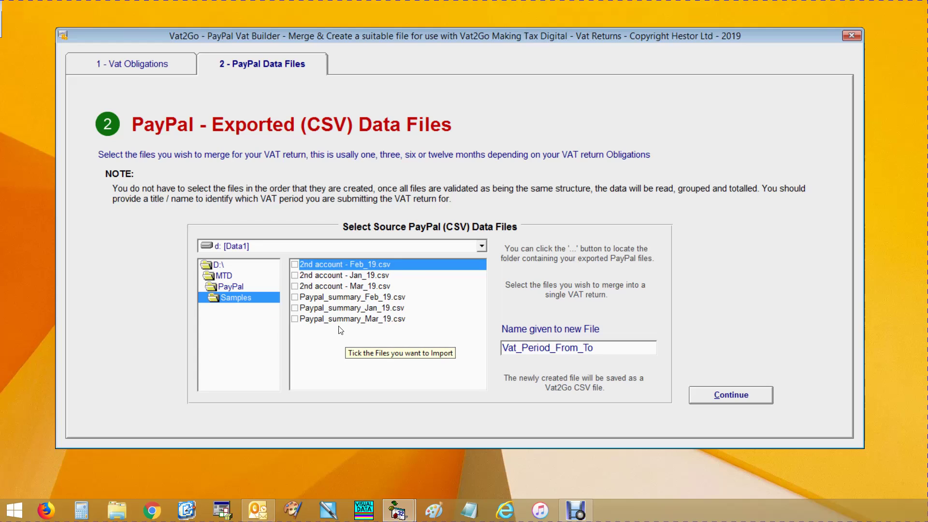
{"action": "left_click", "coordinate": [296, 309]}
{"action": "left_click", "coordinate": [295, 297]}
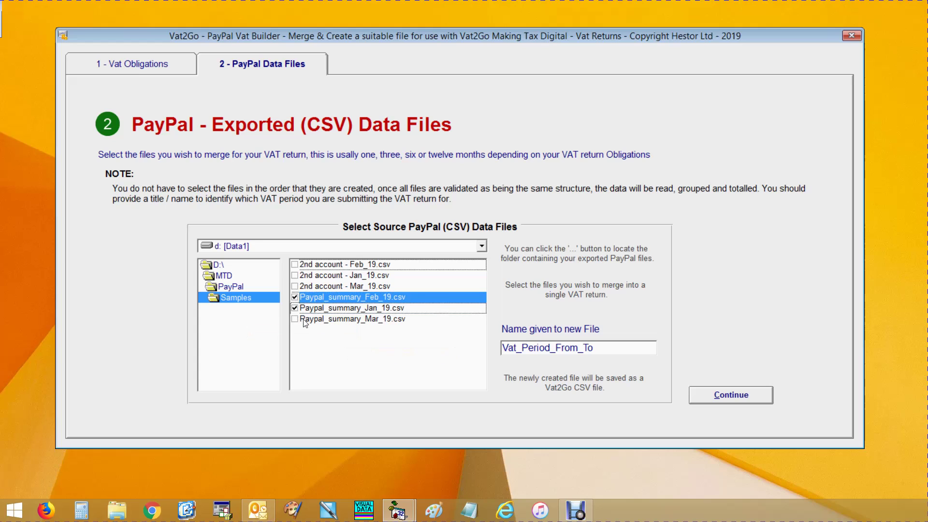
{"action": "left_click", "coordinate": [296, 319]}
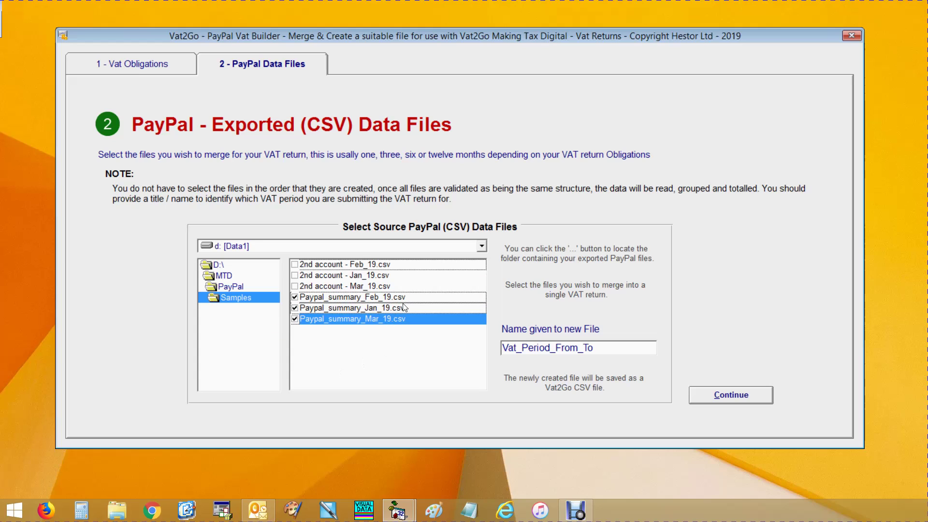
{"action": "left_click", "coordinate": [296, 275]}
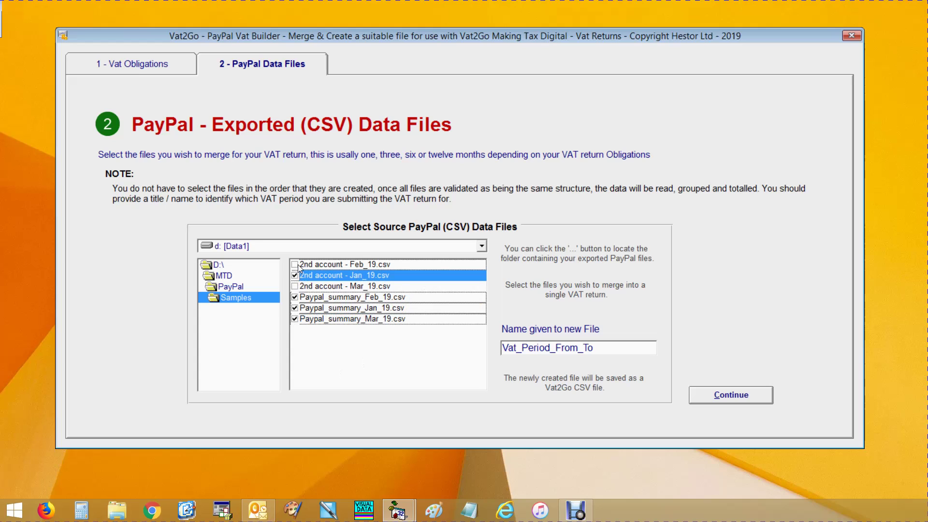
{"action": "left_click", "coordinate": [296, 264]}
{"action": "left_click", "coordinate": [296, 287]}
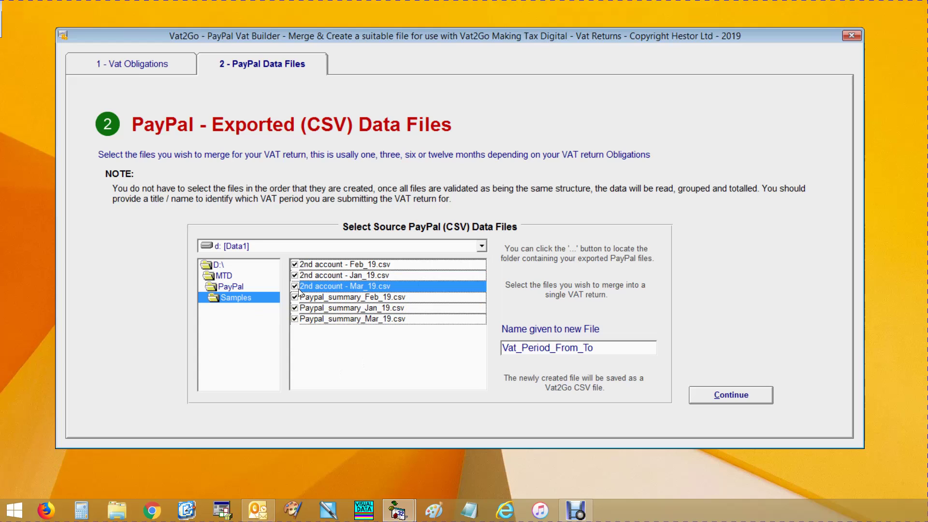
- Name the new file "jan to mar 2019" and continue to the test and import stage
{"action": "left_click", "coordinate": [604, 353]}
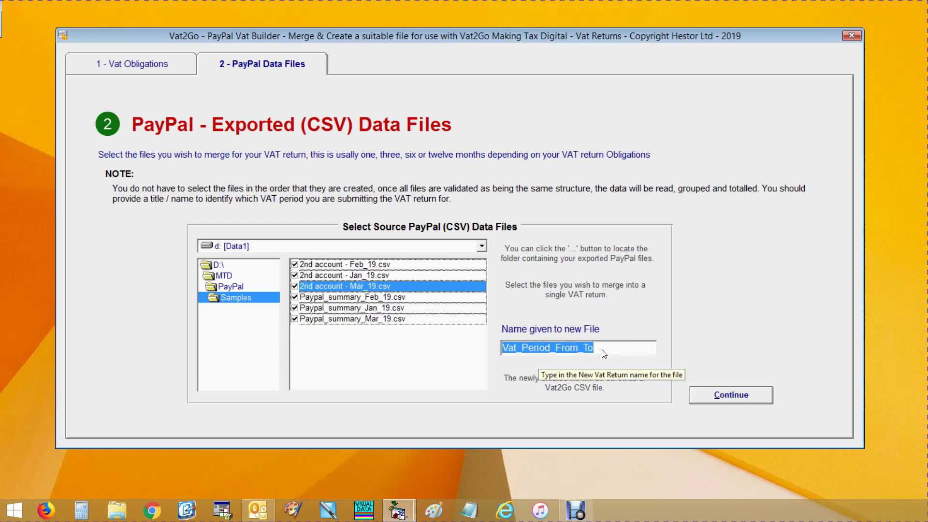
{"action": "type", "text": "jan t"}
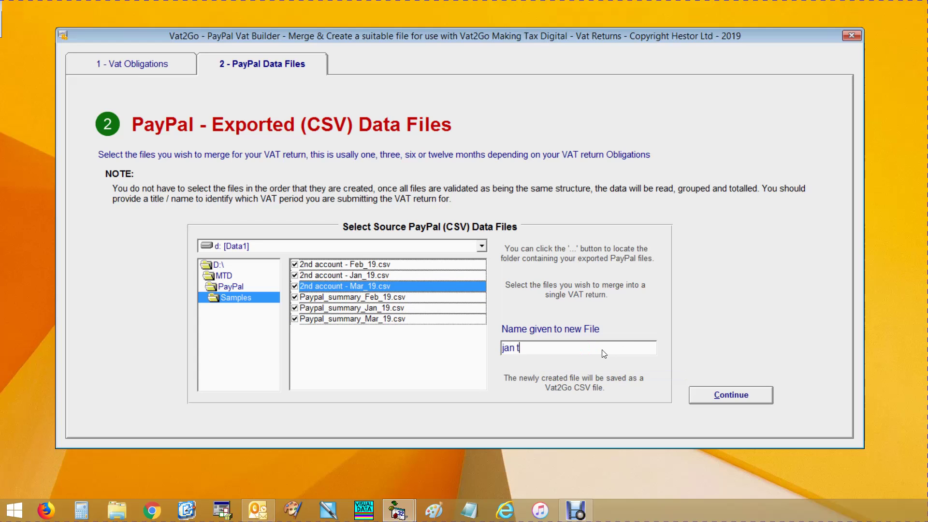
{"action": "type", "text": "o mar 2019"}
{"action": "left_click", "coordinate": [725, 399]}
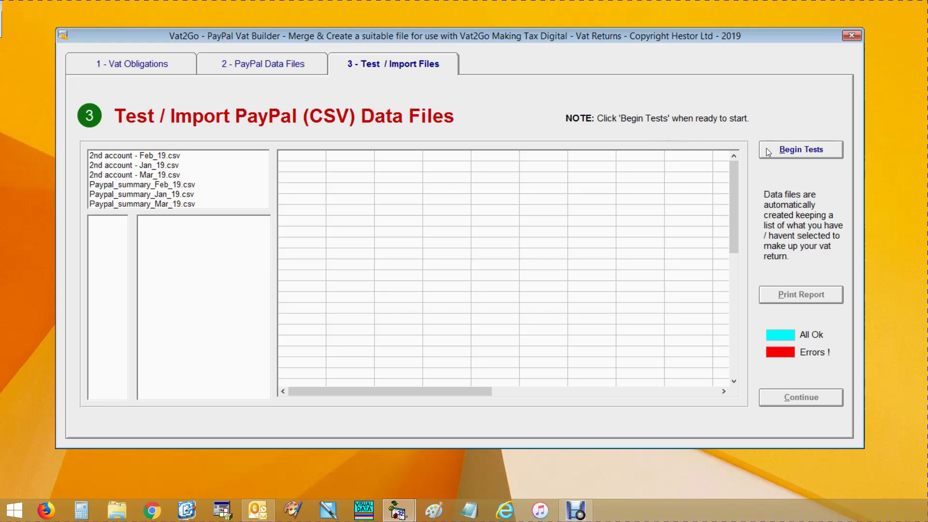
- Run the import tests on the selected PayPal files, declining column auto sizing and acknowledging the completion message
{"action": "left_click", "coordinate": [808, 152]}
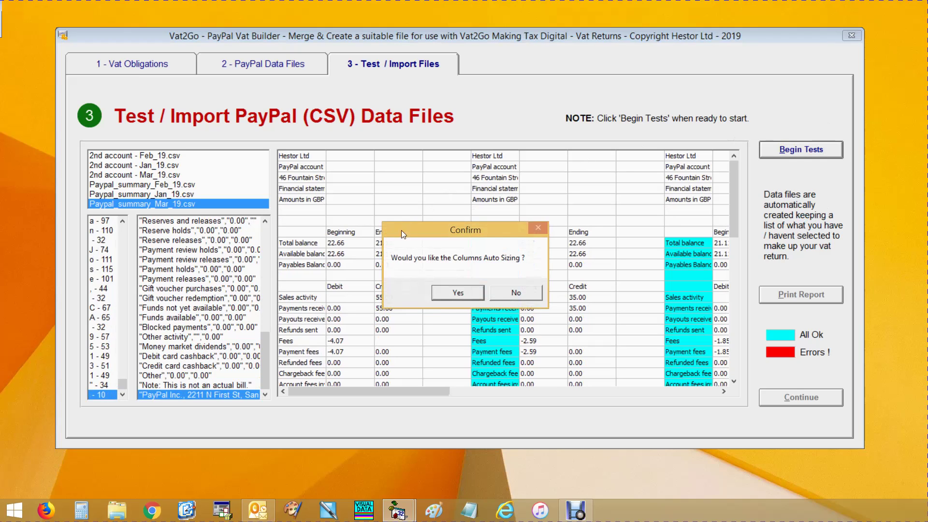
{"action": "left_click_drag", "start_coordinate": [453, 236], "coordinate": [443, 212]}
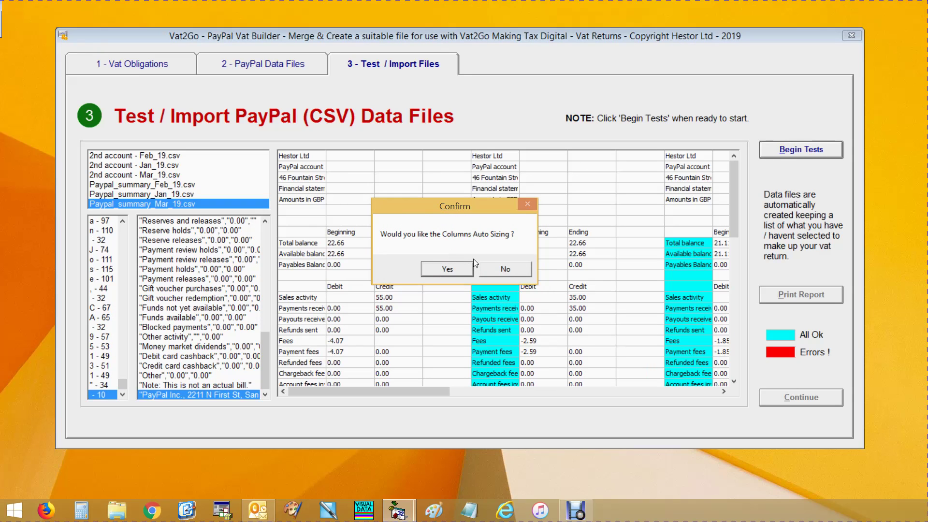
{"action": "left_click", "coordinate": [510, 272]}
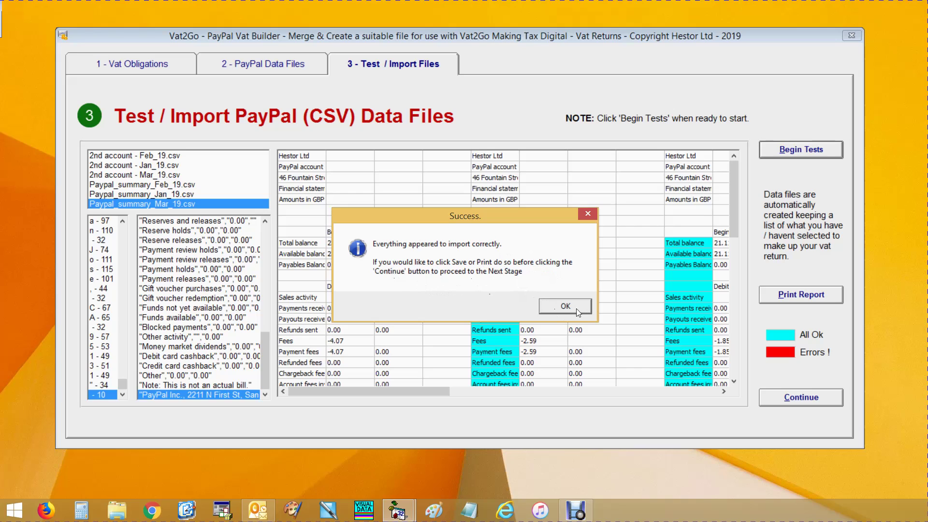
{"action": "left_click", "coordinate": [548, 309]}
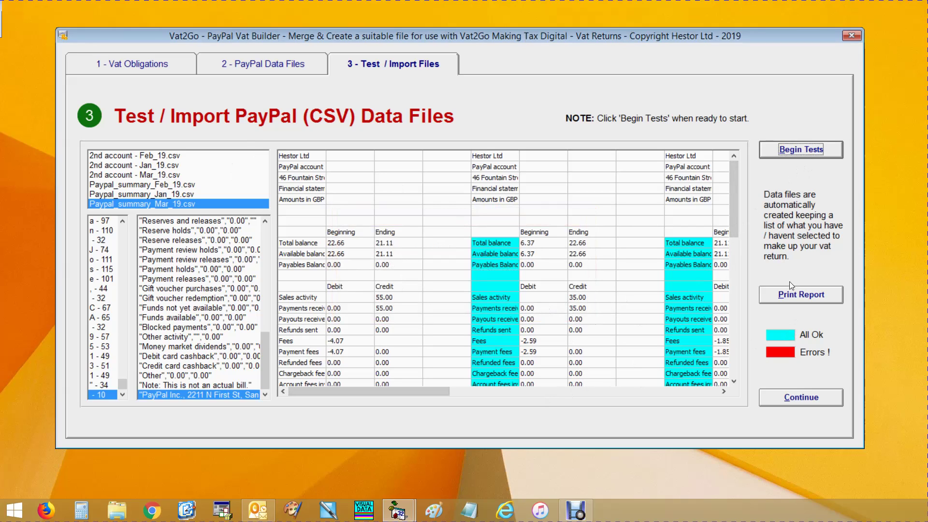
- Examine the imported data grid, comparing row labels such as available balance, sales activity and fees across the monthly files for errors
{"action": "left_click_drag", "start_coordinate": [422, 391], "coordinate": [396, 396]}
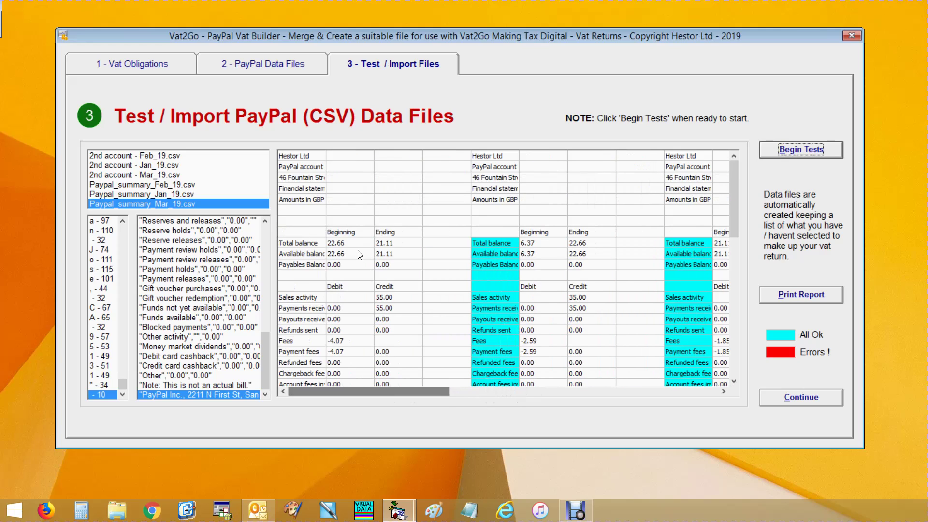
{"action": "left_click_drag", "start_coordinate": [360, 255], "coordinate": [385, 171]}
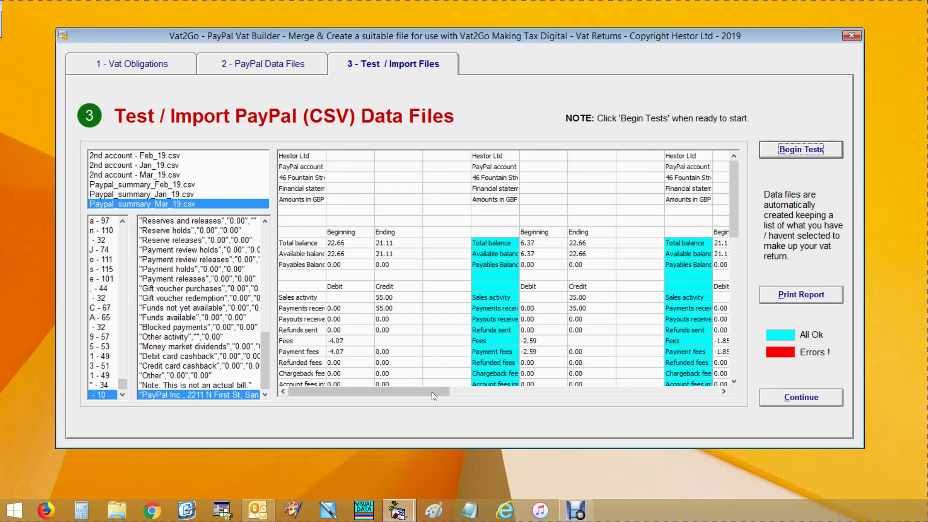
{"action": "mouse_move", "coordinate": [431, 393]}
{"action": "left_mouse_down"}
{"action": "mouse_move", "coordinate": [685, 396]}
{"action": "mouse_move", "coordinate": [418, 387]}
{"action": "left_mouse_up"}
{"action": "left_click", "coordinate": [296, 254]}
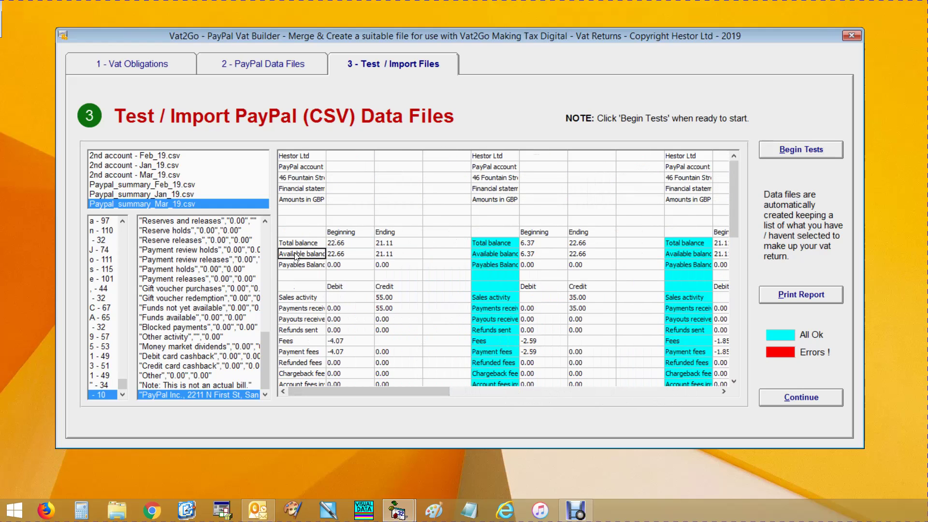
{"action": "left_click", "coordinate": [479, 253]}
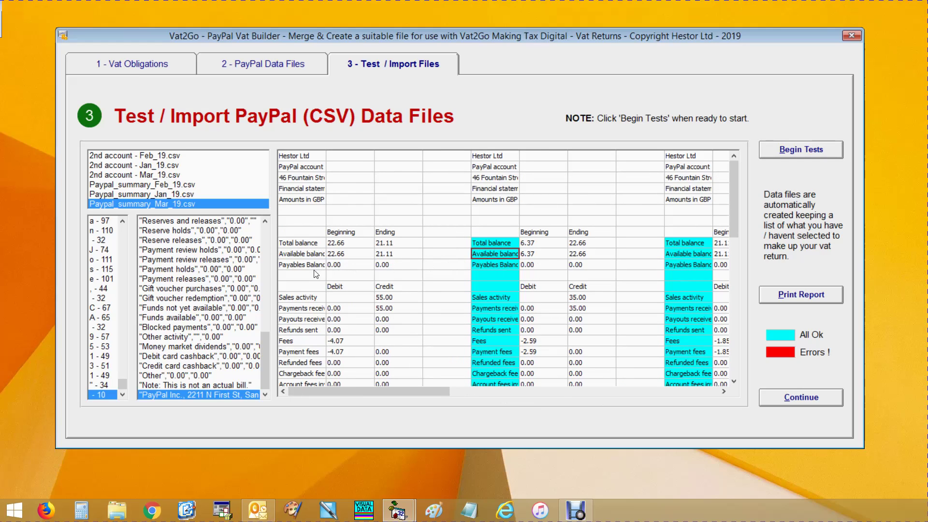
{"action": "left_click", "coordinate": [304, 298]}
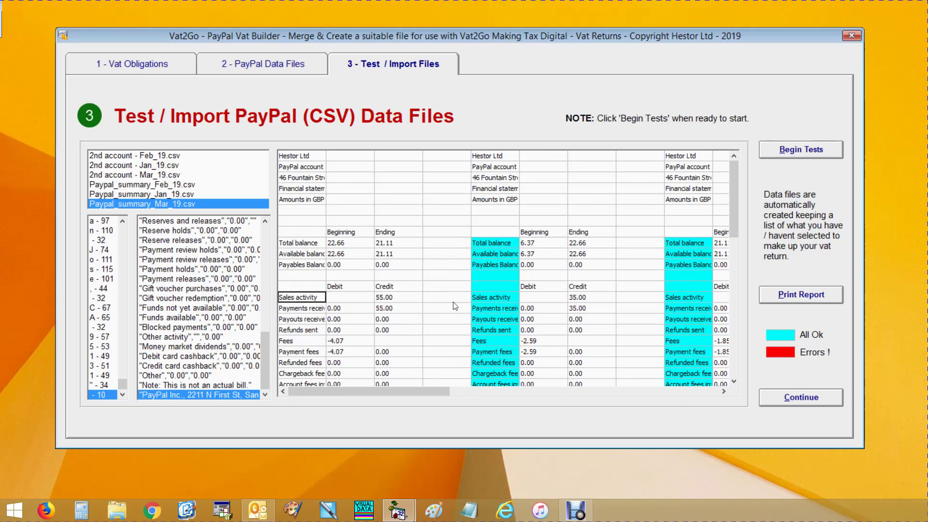
{"action": "left_click", "coordinate": [500, 300]}
{"action": "left_click", "coordinate": [496, 344]}
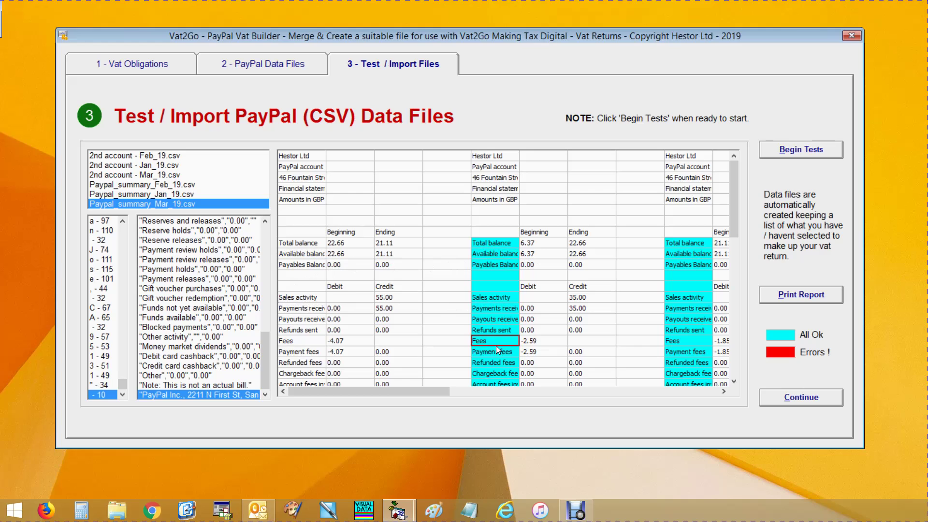
{"action": "left_click_drag", "start_coordinate": [428, 391], "coordinate": [645, 392]}
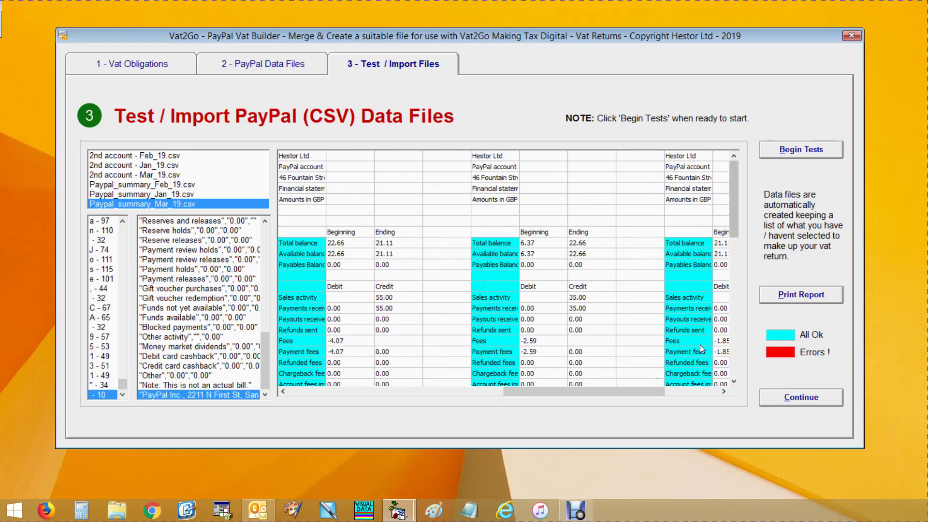
{"action": "left_click_drag", "start_coordinate": [549, 393], "coordinate": [513, 392]}
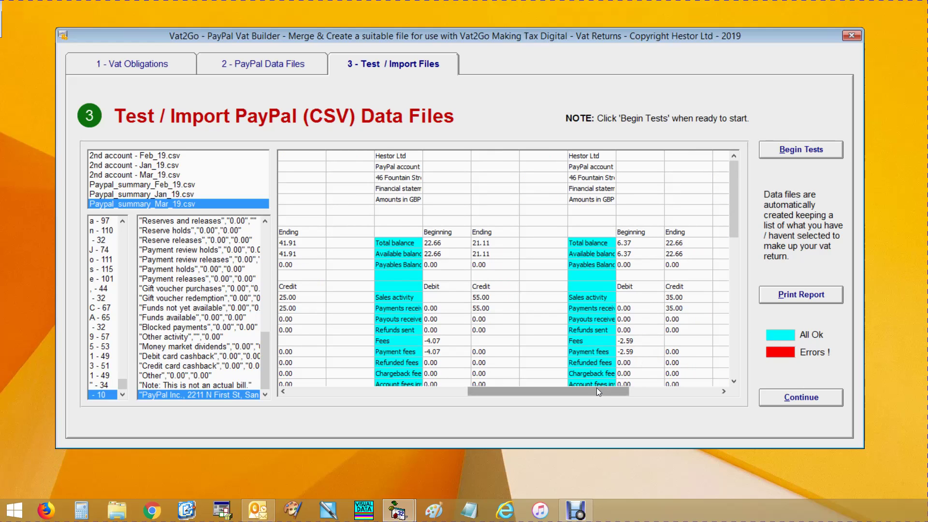
{"action": "left_click_drag", "start_coordinate": [591, 392], "coordinate": [712, 386]}
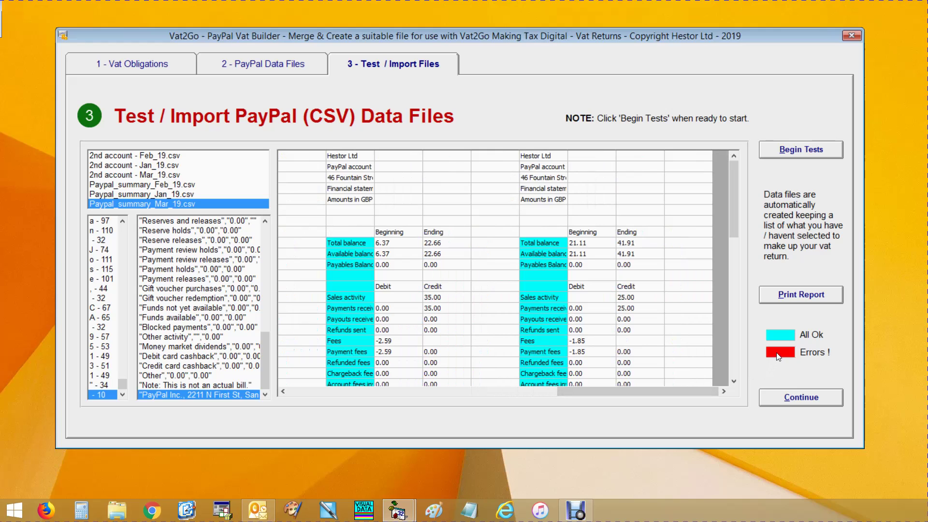
{"action": "left_click_drag", "start_coordinate": [733, 215], "coordinate": [742, 190]}
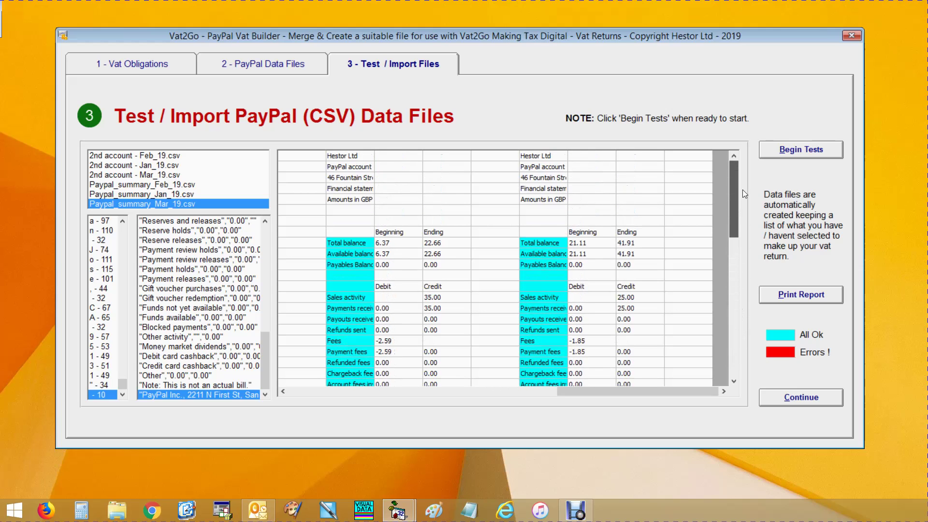
{"action": "mouse_move", "coordinate": [581, 390]}
{"action": "left_mouse_down"}
{"action": "mouse_move", "coordinate": [483, 391]}
{"action": "mouse_move", "coordinate": [461, 404]}
{"action": "mouse_move", "coordinate": [302, 393]}
{"action": "mouse_move", "coordinate": [582, 381]}
{"action": "left_mouse_up"}
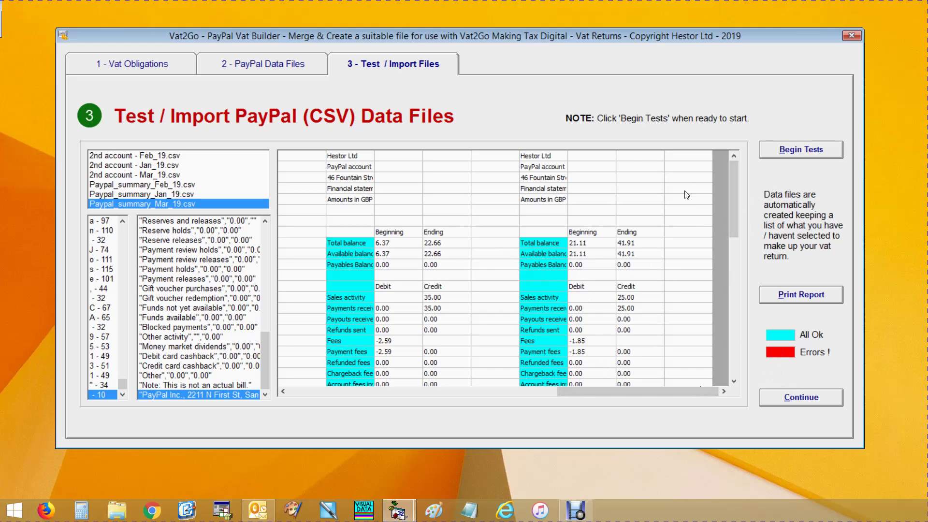
- Continue to the generated results and review the summarised PayPal totals alongside the VAT return boxes
{"action": "left_click", "coordinate": [799, 400]}
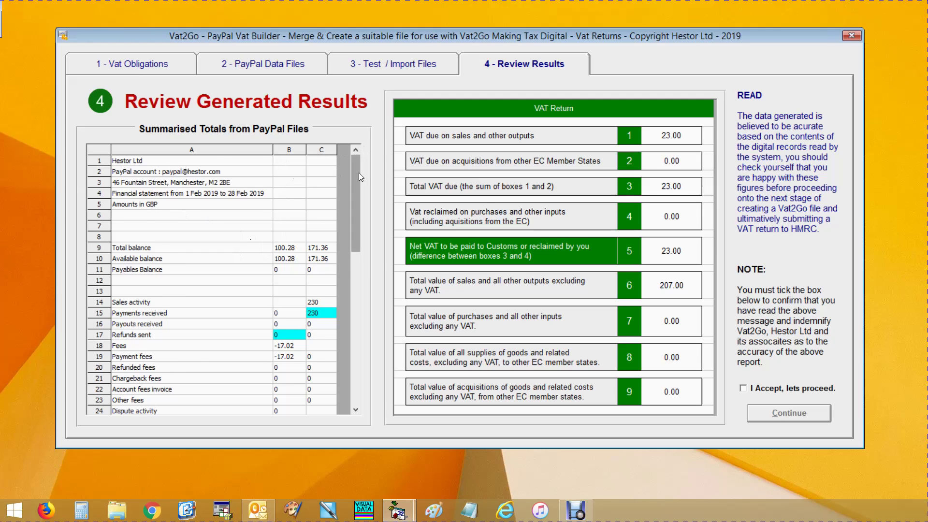
{"action": "mouse_move", "coordinate": [358, 173]}
{"action": "left_mouse_down"}
{"action": "mouse_move", "coordinate": [365, 216]}
{"action": "mouse_move", "coordinate": [355, 315]}
{"action": "mouse_move", "coordinate": [367, 292]}
{"action": "mouse_move", "coordinate": [366, 175]}
{"action": "left_mouse_up"}
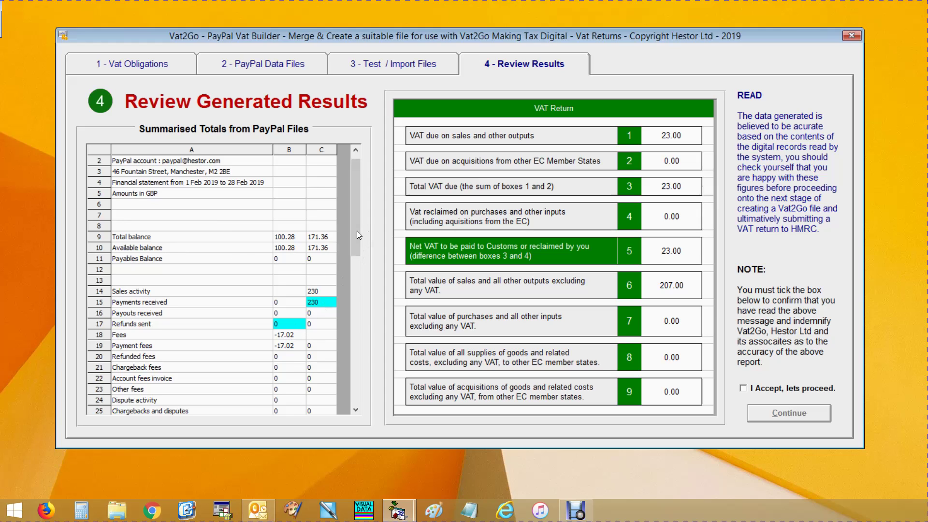
{"action": "left_click_drag", "start_coordinate": [360, 234], "coordinate": [360, 275]}
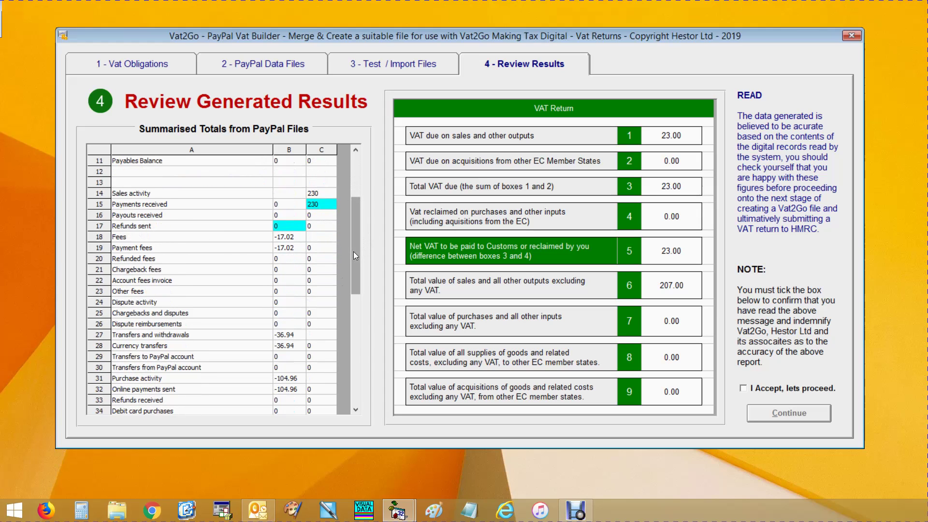
{"action": "left_click_drag", "start_coordinate": [353, 251], "coordinate": [370, 231]}
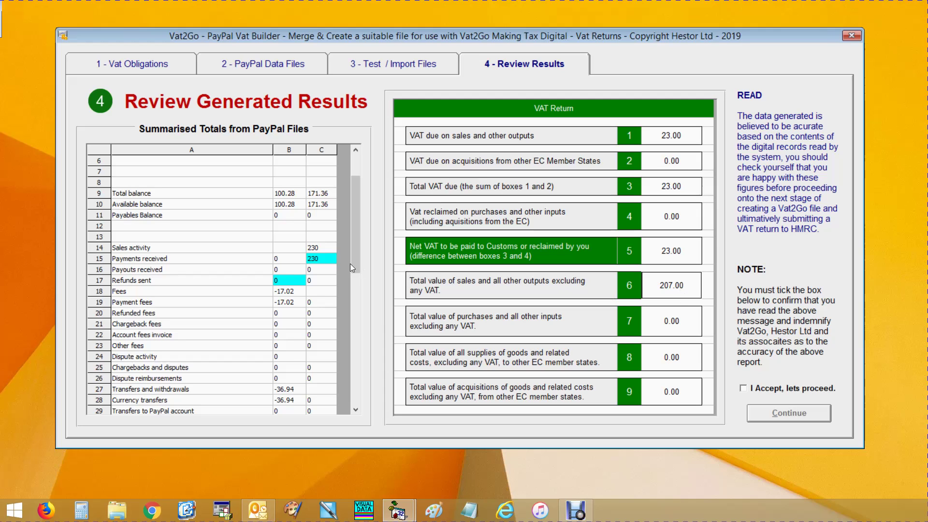
{"action": "left_click_drag", "start_coordinate": [358, 244], "coordinate": [370, 183]}
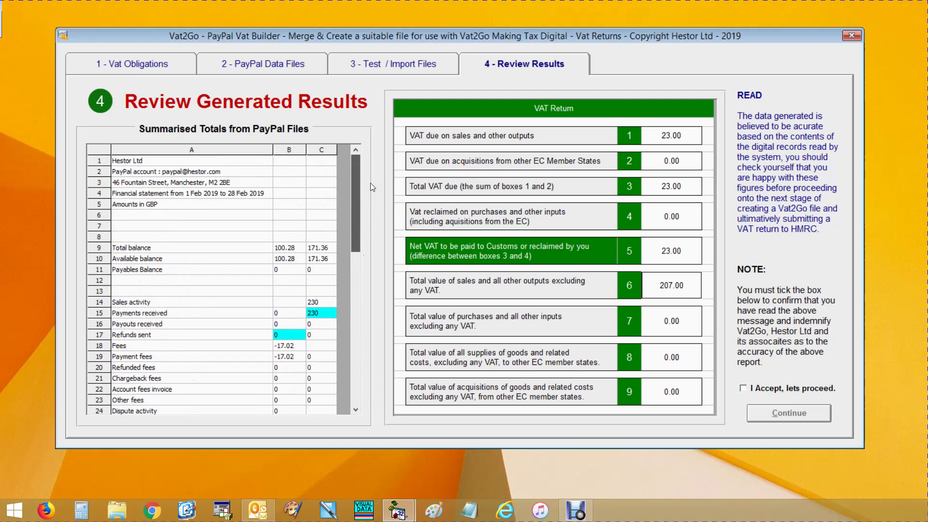
- Accept the accuracy declaration and create the Vat2Go file "jan to mar 2019.csv" in the VatReturns folder
{"action": "left_click", "coordinate": [755, 393]}
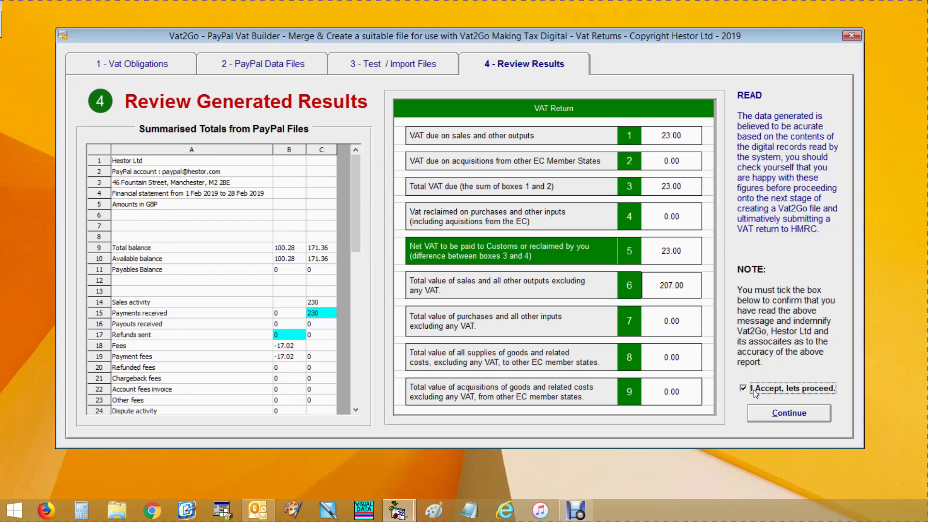
{"action": "left_click", "coordinate": [793, 415]}
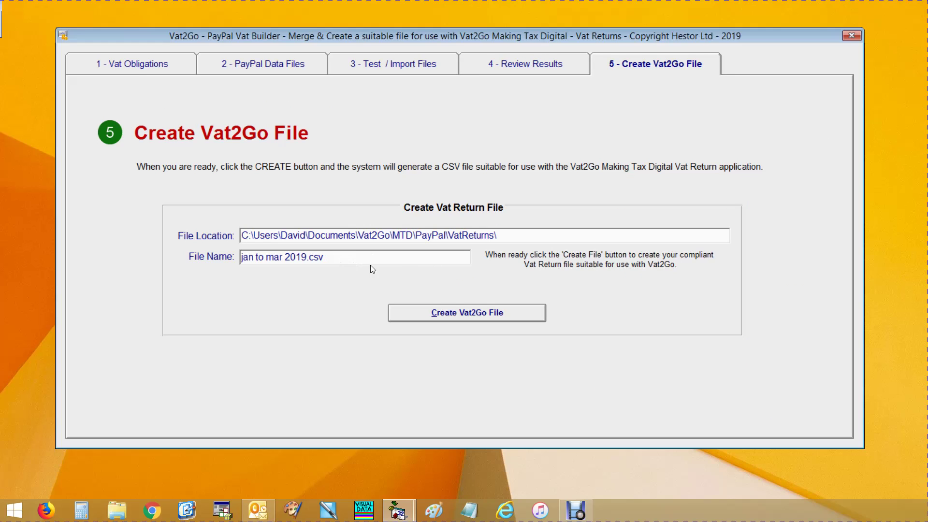
{"action": "left_click", "coordinate": [454, 313]}
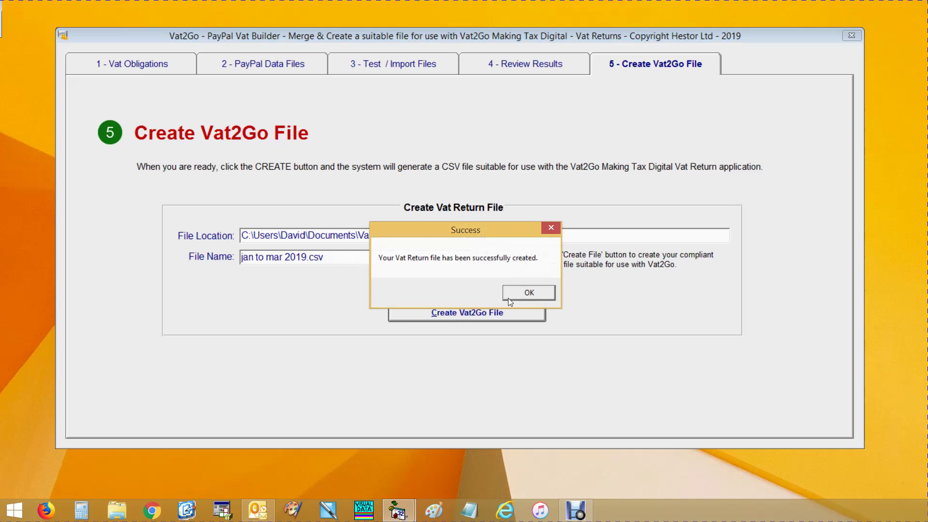
{"action": "left_click", "coordinate": [528, 293]}
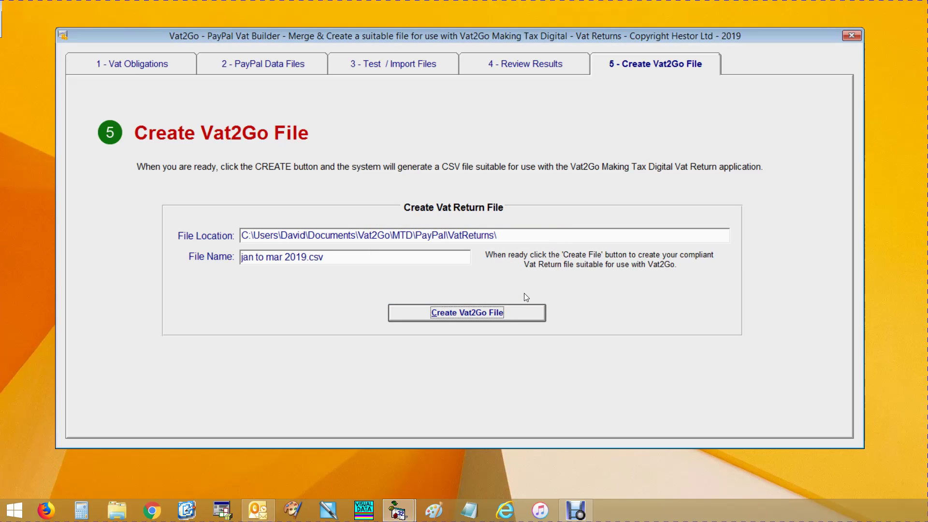
- Look back through the VAT obligations, PayPal data files, import and results stages to recap the whole workflow
{"action": "left_click", "coordinate": [553, 65]}
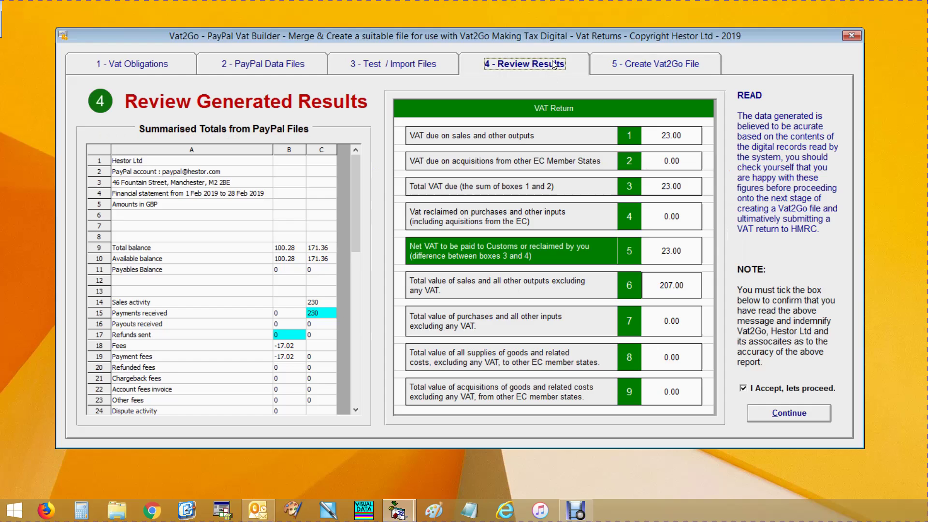
{"action": "left_click", "coordinate": [422, 65]}
{"action": "left_click", "coordinate": [226, 67]}
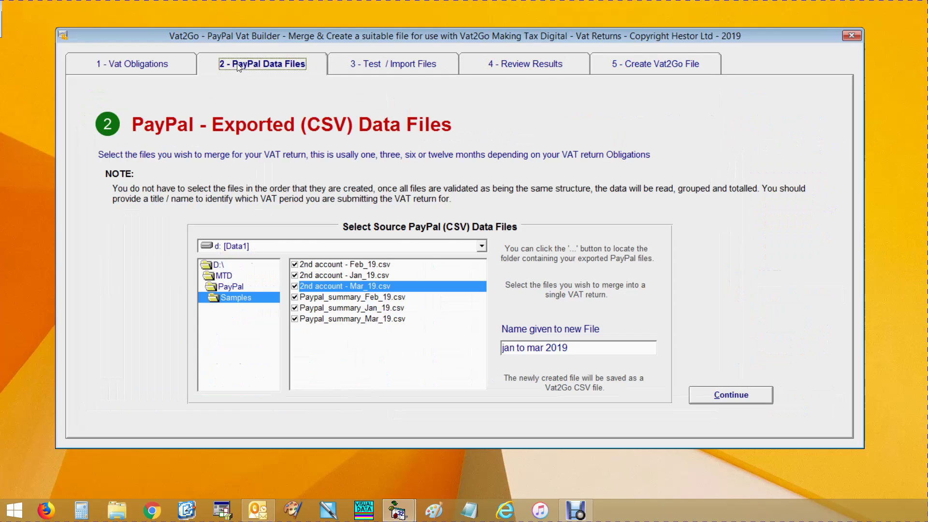
{"action": "left_click", "coordinate": [167, 67]}
{"action": "left_click", "coordinate": [257, 66]}
{"action": "left_click", "coordinate": [370, 66]}
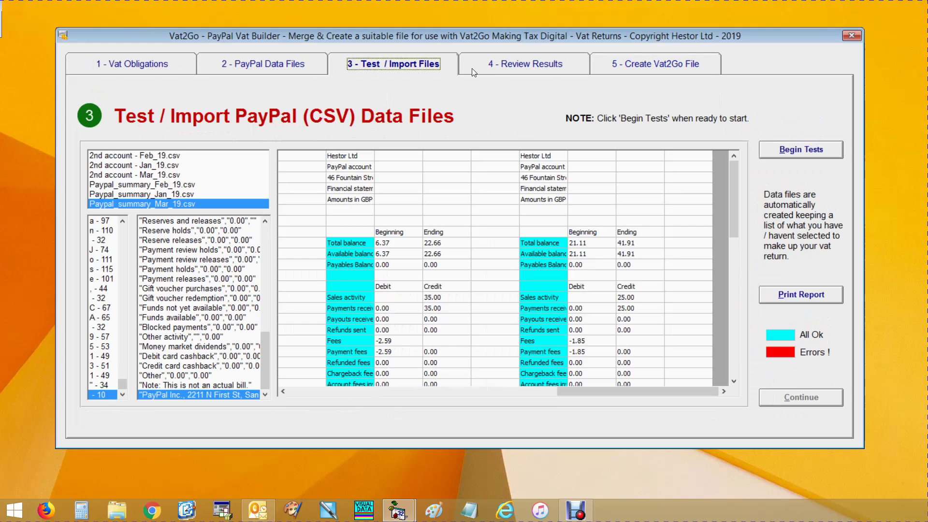
{"action": "left_click", "coordinate": [498, 68]}
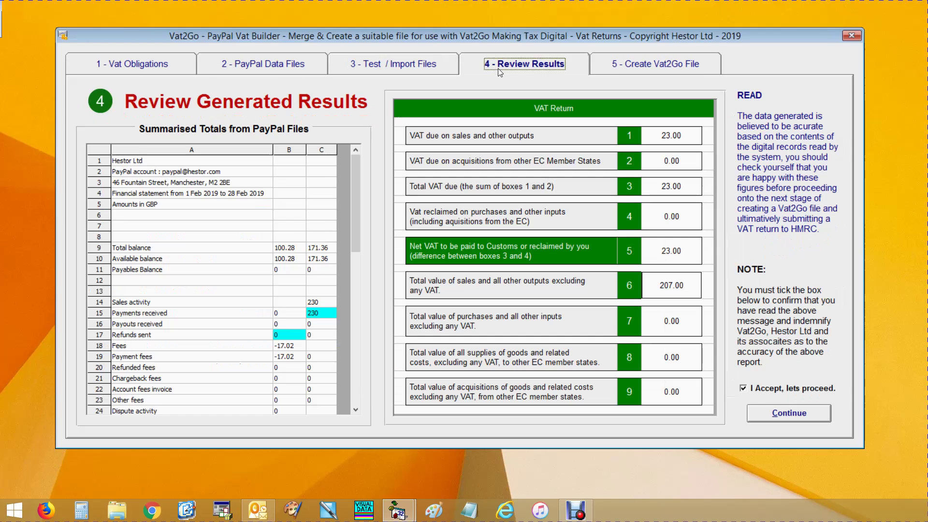
- Recheck the imported data grid down to its last rows and across the columns of the other monthly files
{"action": "left_click", "coordinate": [404, 64]}
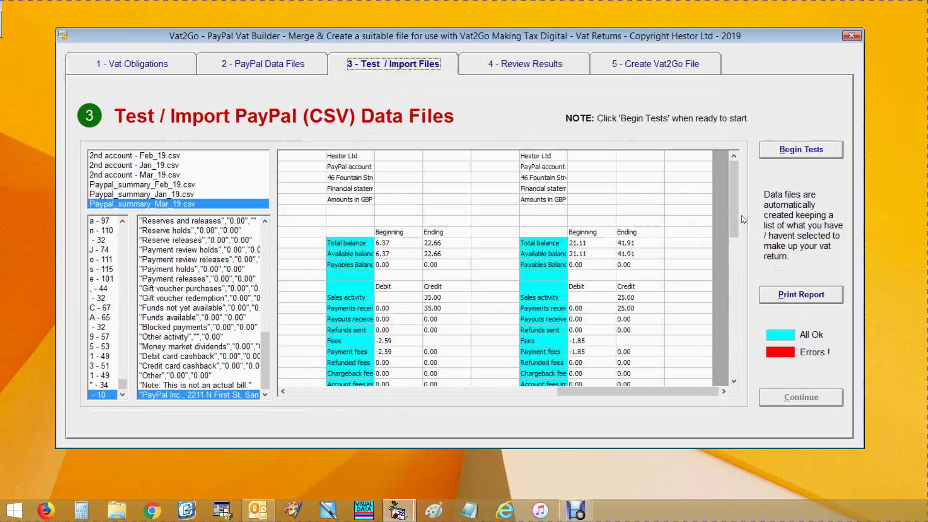
{"action": "left_click_drag", "start_coordinate": [736, 219], "coordinate": [747, 362]}
{"action": "left_click_drag", "start_coordinate": [590, 394], "coordinate": [410, 392]}
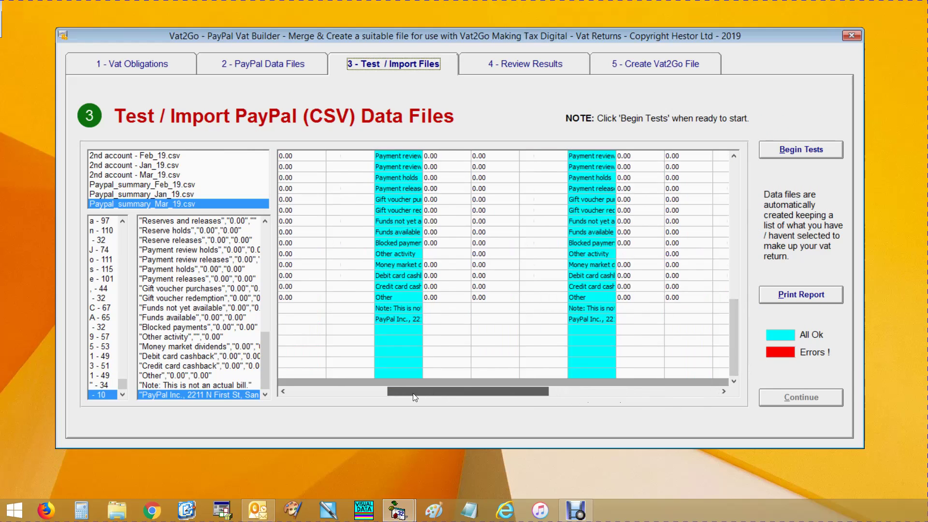
- Review the summarised PayPal totals, including fees, transfers and purchase activity, against the VAT return boxes
{"action": "left_click", "coordinate": [531, 67]}
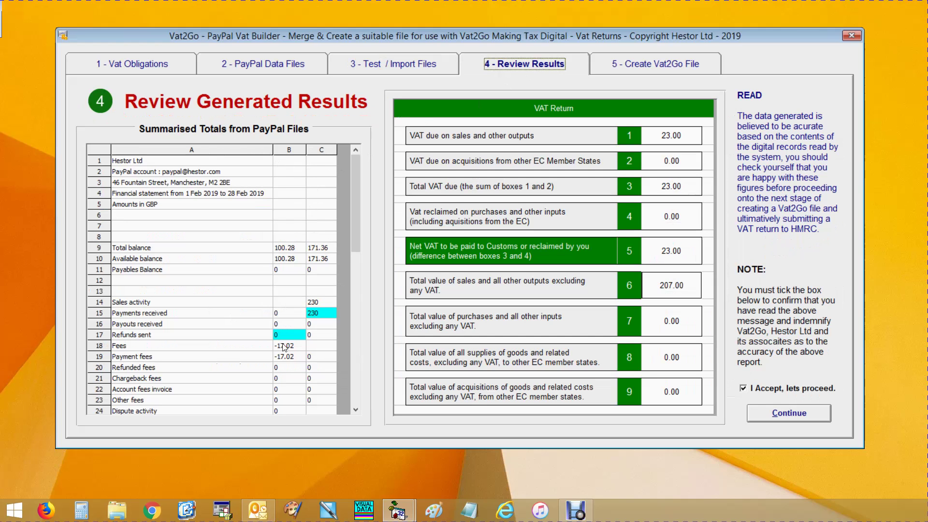
{"action": "left_click_drag", "start_coordinate": [355, 224], "coordinate": [356, 251]}
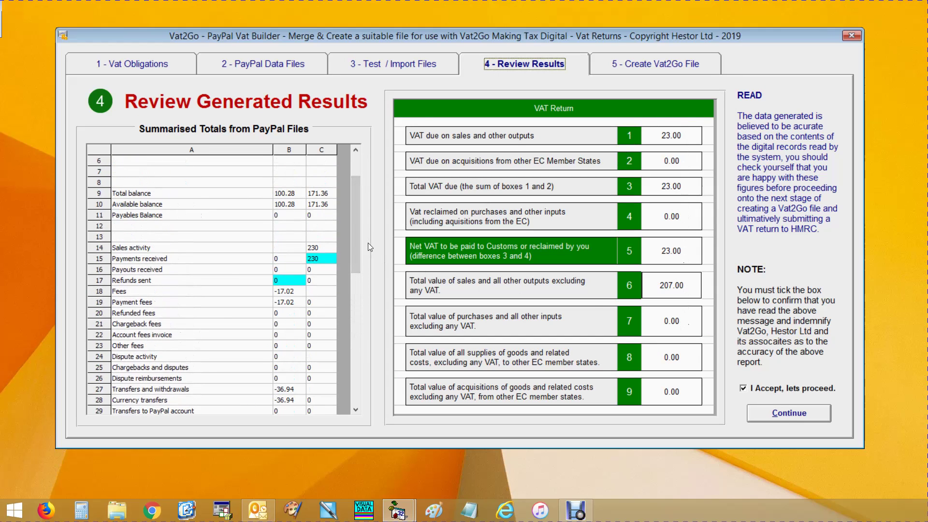
{"action": "mouse_move", "coordinate": [353, 210]}
{"action": "left_mouse_down"}
{"action": "mouse_move", "coordinate": [357, 171]}
{"action": "mouse_move", "coordinate": [358, 209]}
{"action": "left_mouse_up"}
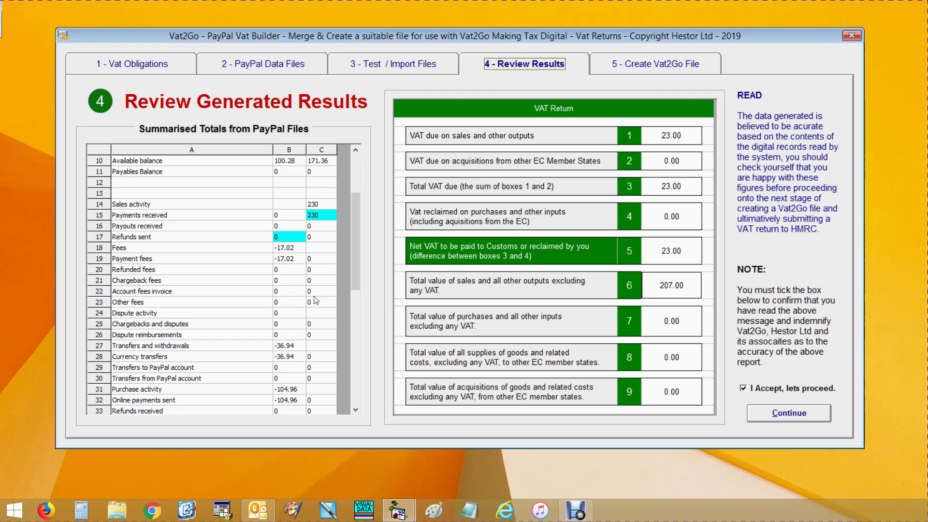
{"action": "left_click_drag", "start_coordinate": [354, 216], "coordinate": [341, 237]}
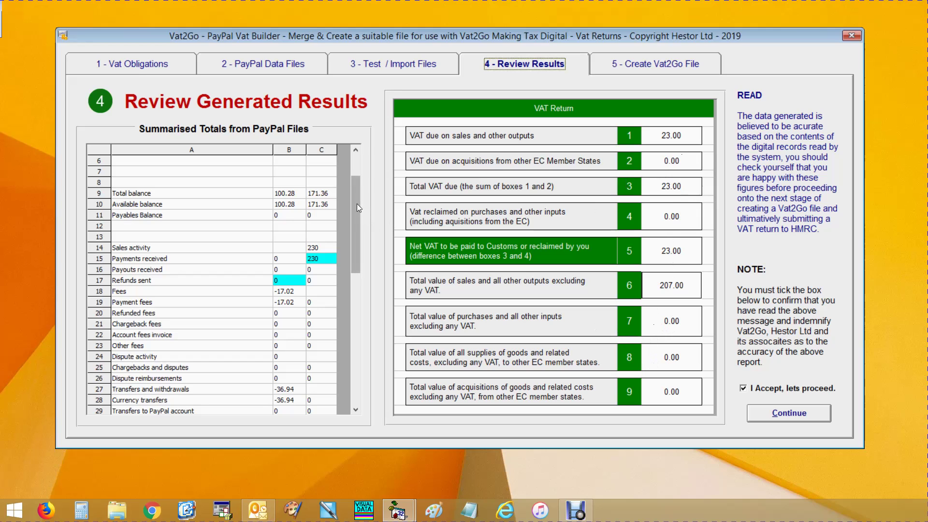
{"action": "left_click_drag", "start_coordinate": [356, 207], "coordinate": [361, 170]}
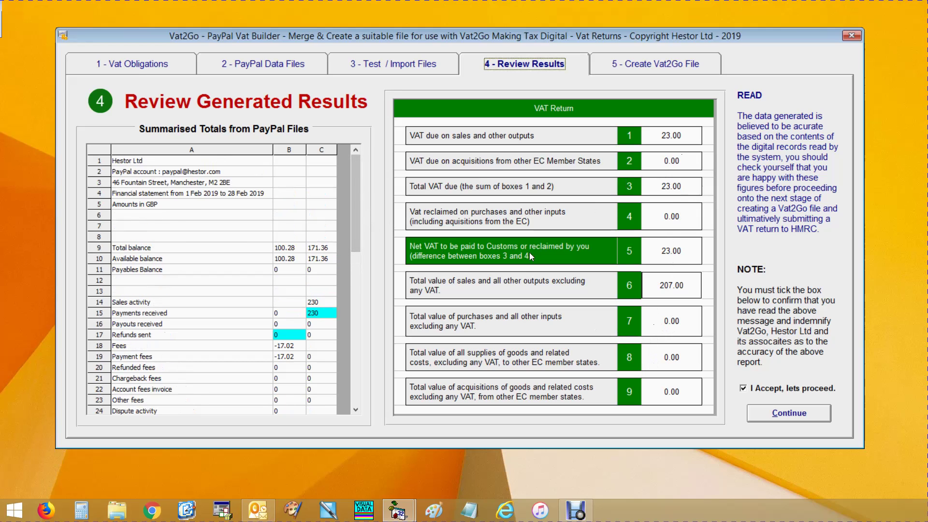
- Look over the Vat2Go file creation stage and return through the earlier stages to the PayPal data file selection
{"action": "left_click", "coordinate": [602, 65]}
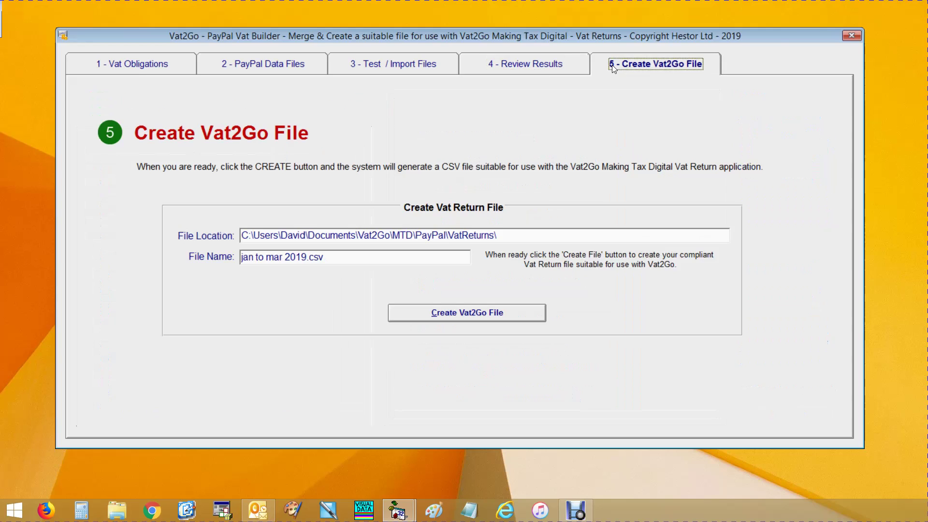
{"action": "left_click", "coordinate": [506, 68]}
{"action": "left_click", "coordinate": [379, 61]}
{"action": "left_click", "coordinate": [247, 66]}
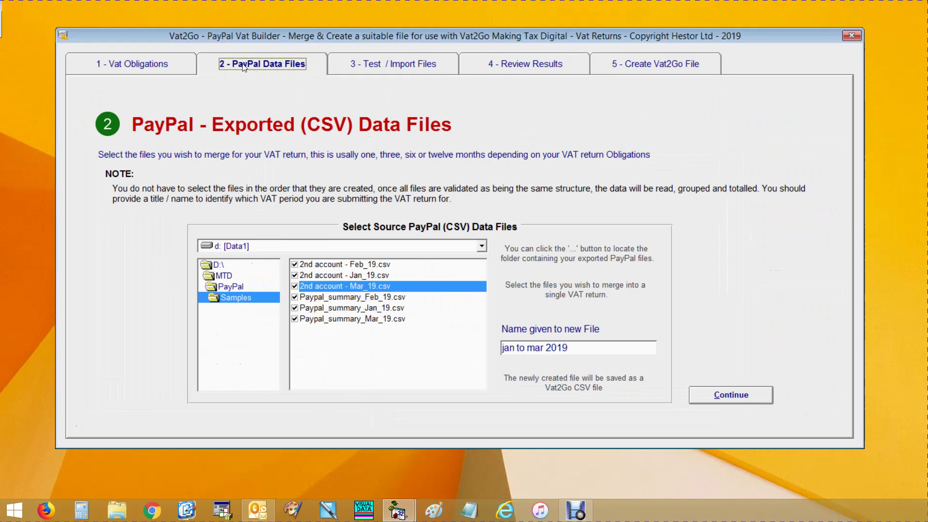